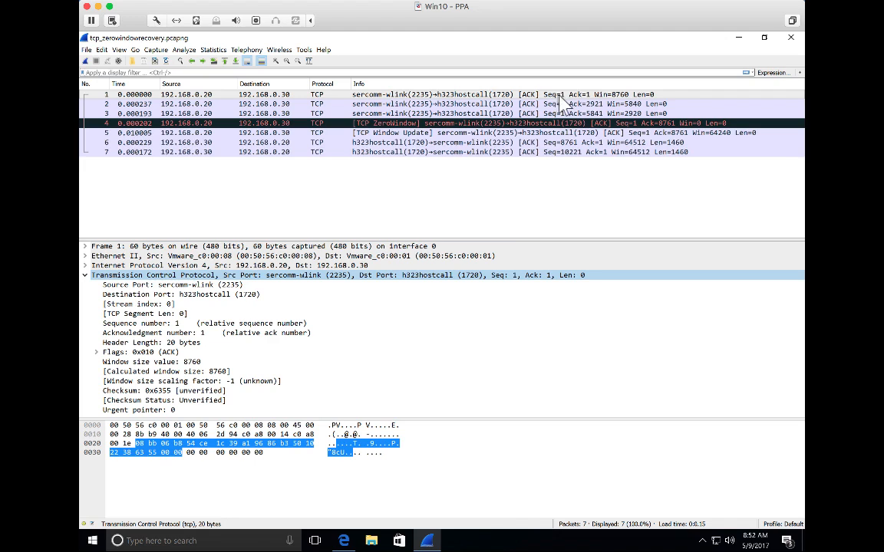
Step: Compare the window sizes advertised in packets 1 to 4, using the calculated window size field in the TCP details
click(613, 94)
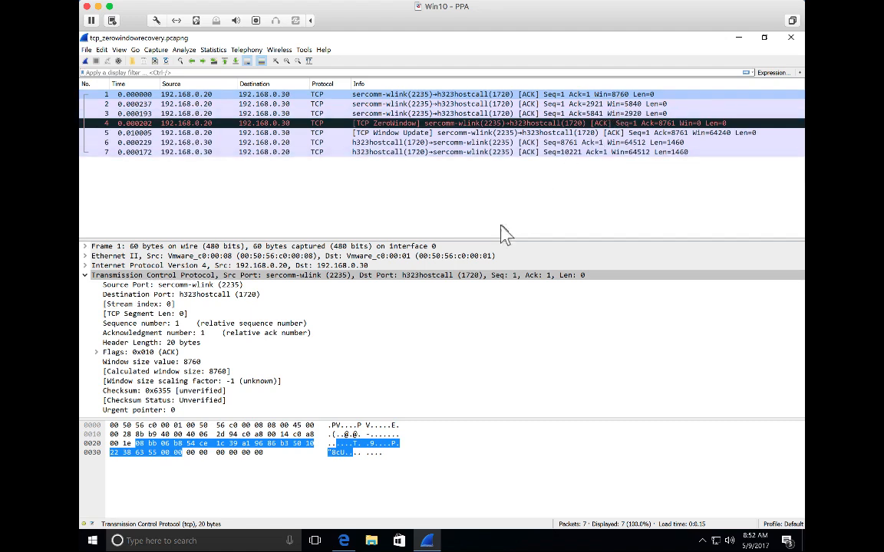
click(221, 373)
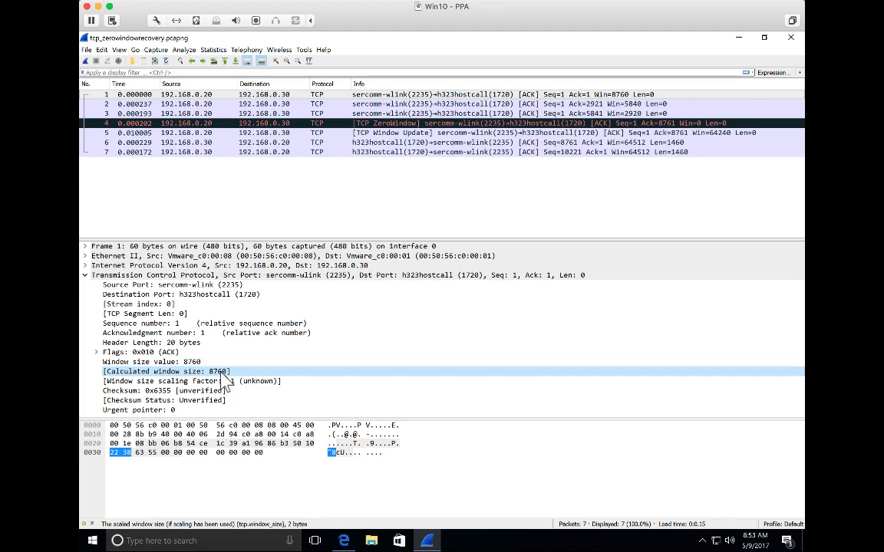
click(620, 96)
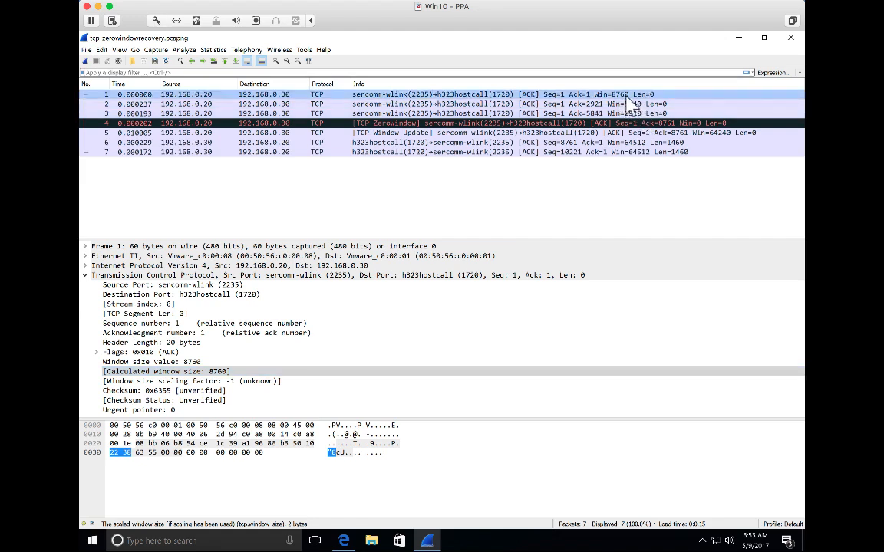
click(581, 104)
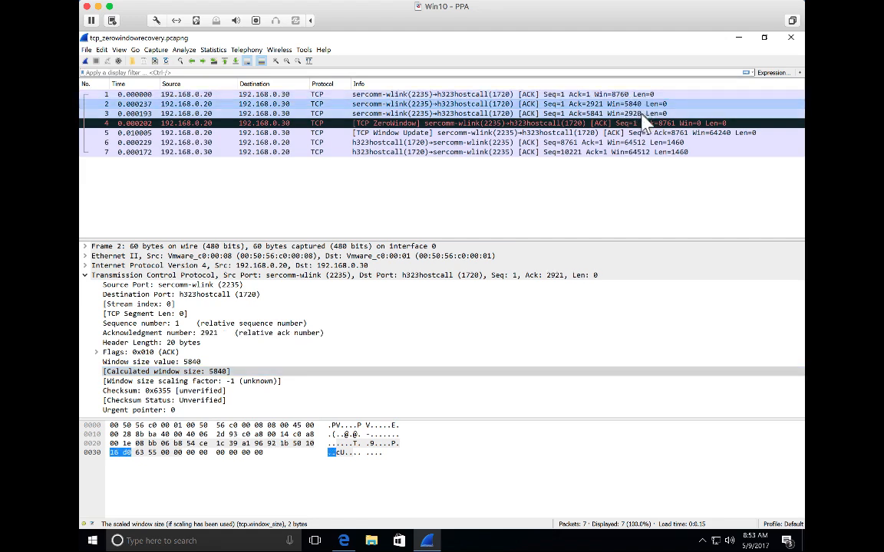
click(642, 113)
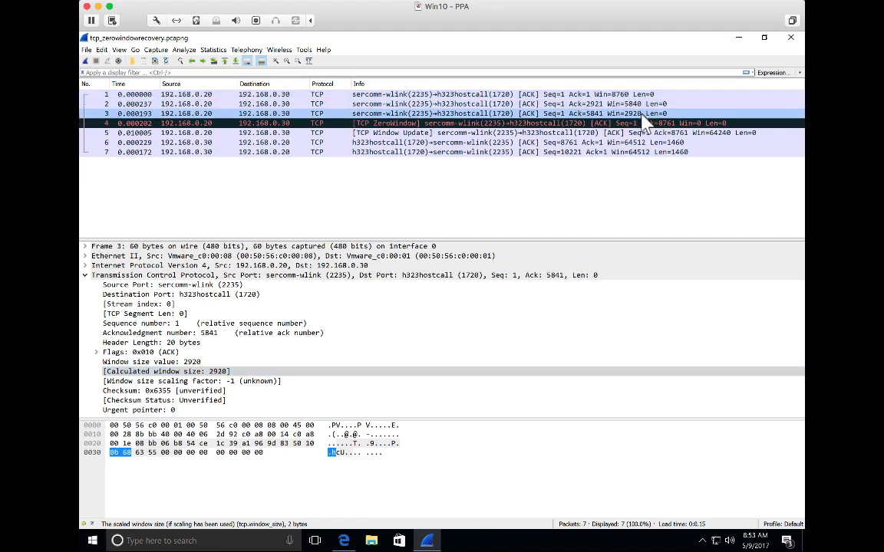
click(697, 126)
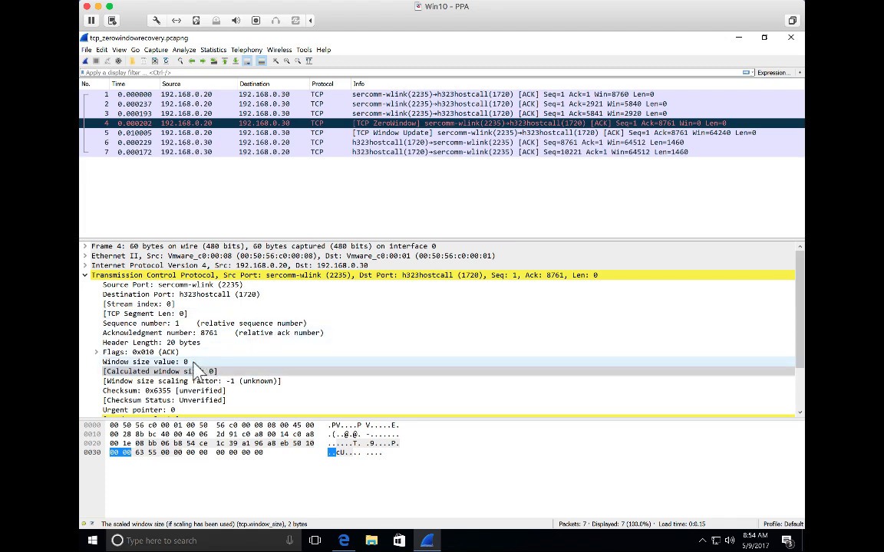
Step: Examine the SEQ/ACK analysis details of zero window packet 4 and window update packet 5
scroll(198, 370, down, 2)
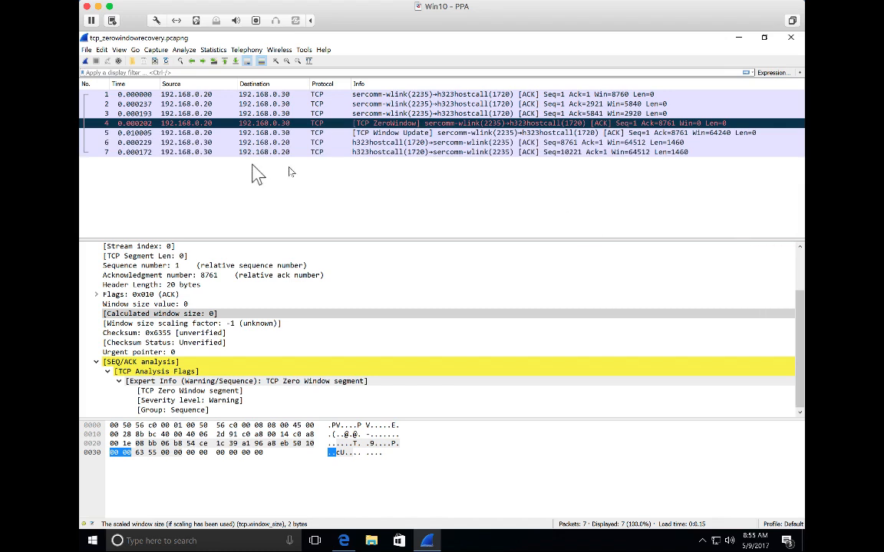
click(125, 132)
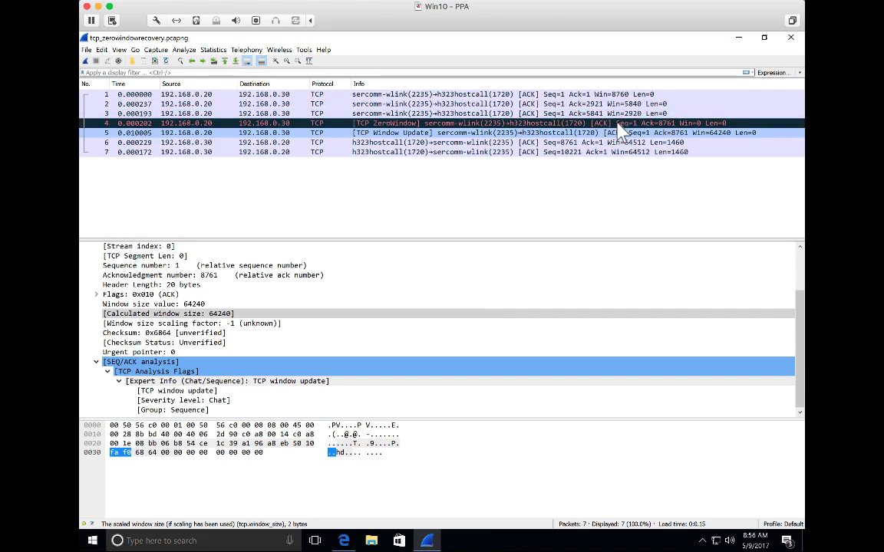
click(550, 124)
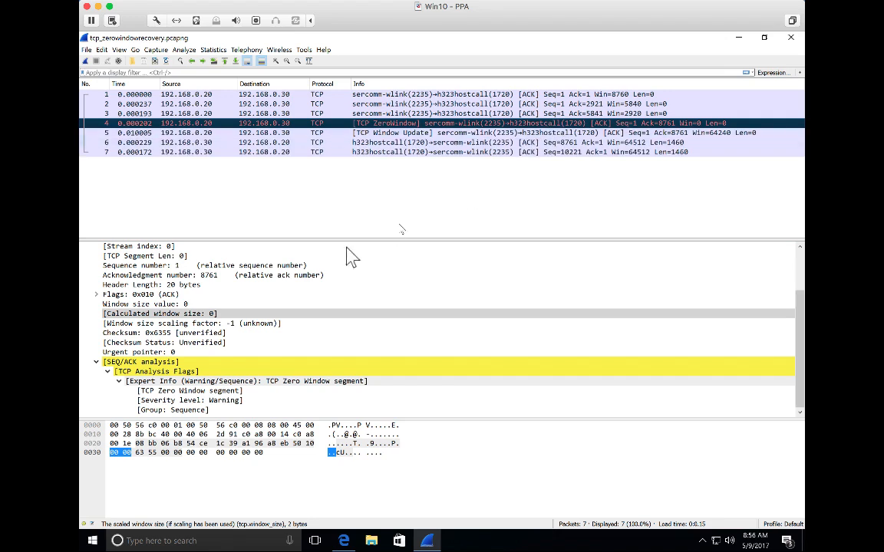
Step: Prepare, without applying, the display filter tcp.window_size_value == 0 from packet 4's window size value
right_click(191, 305)
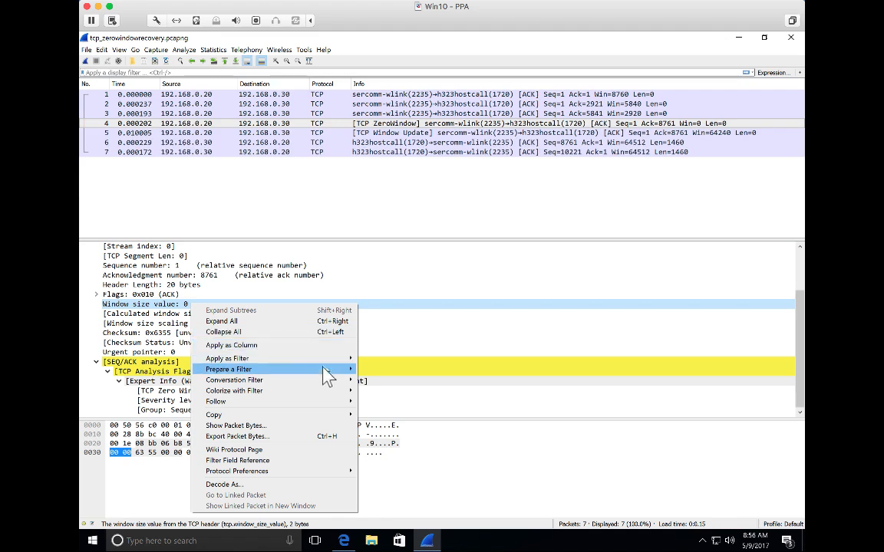
mouse_move(326, 369)
click(376, 370)
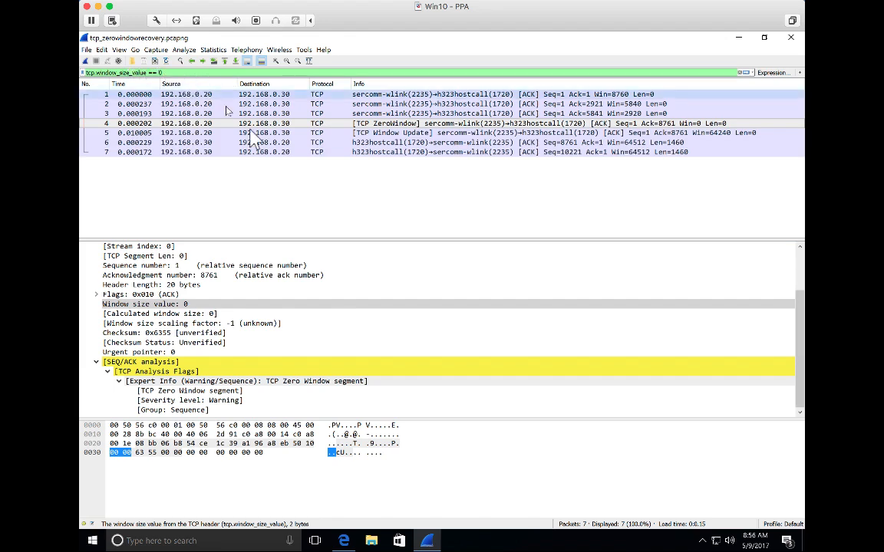
Step: Compare the window sizes of the packets leading up to zero window packet 4 with that packet
click(312, 195)
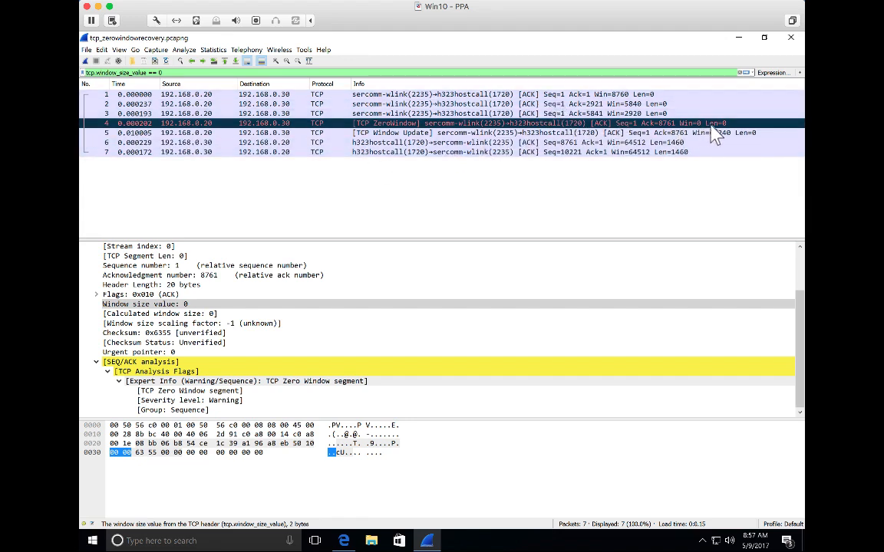
click(627, 103)
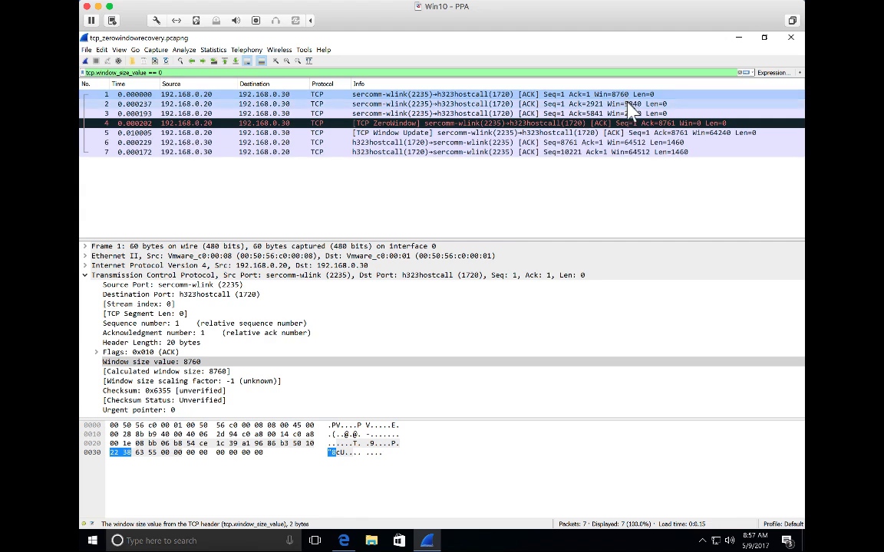
click(576, 123)
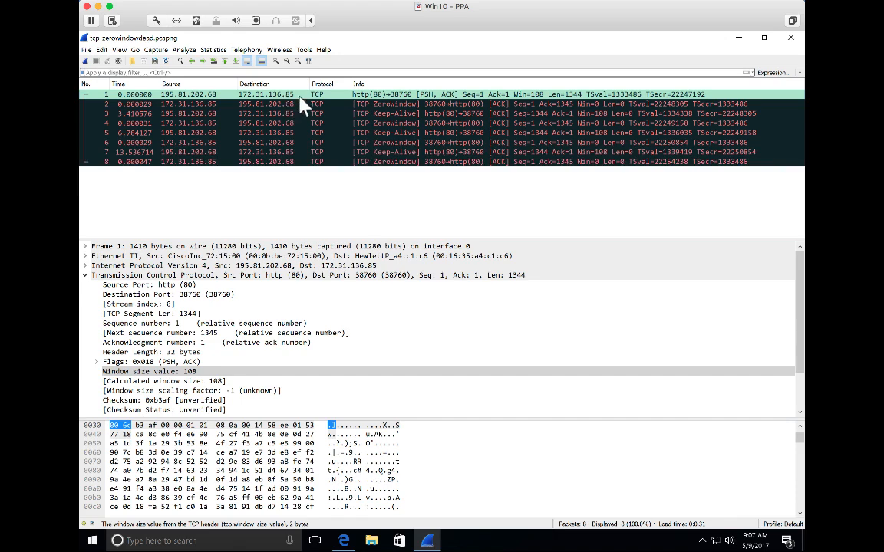
Step: Inspect packets 2 to 4 of tcp_zerowindowdead.pcapng and highlight packet 4's window size value in the TCP details
click(383, 106)
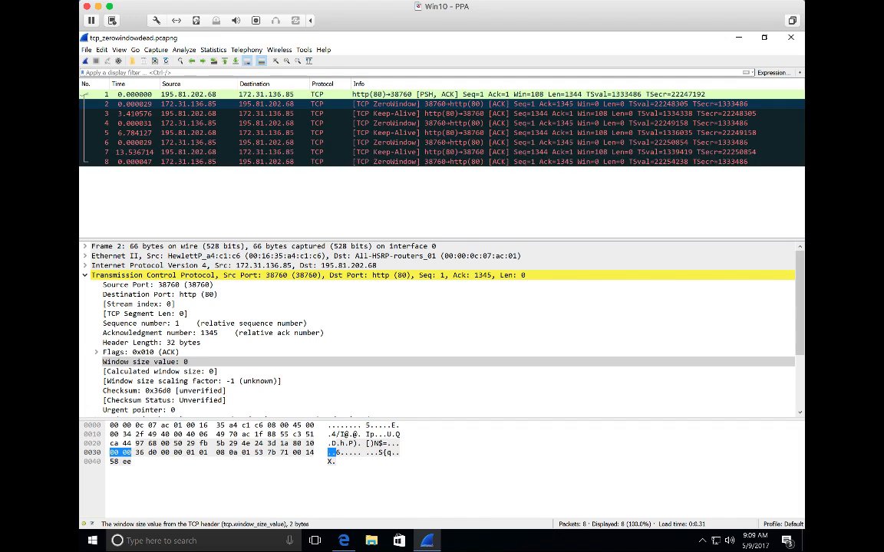
click(347, 115)
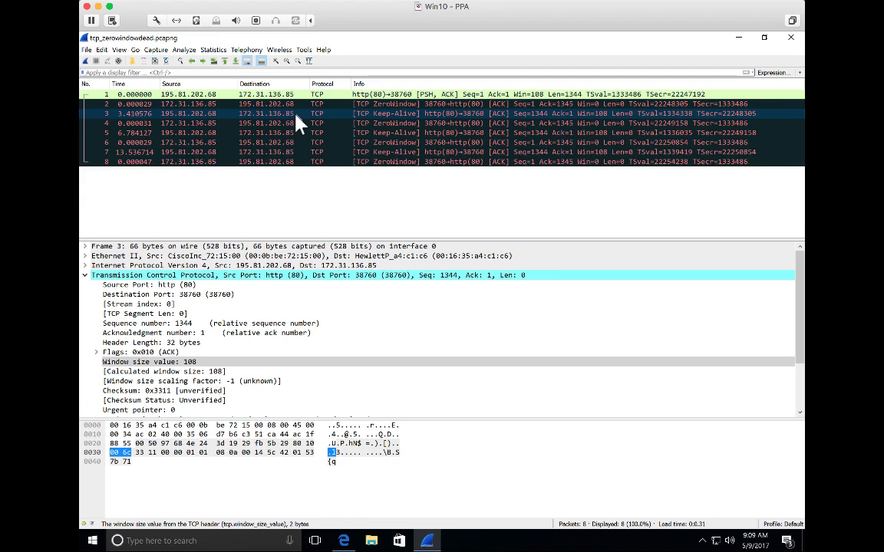
key(Down)
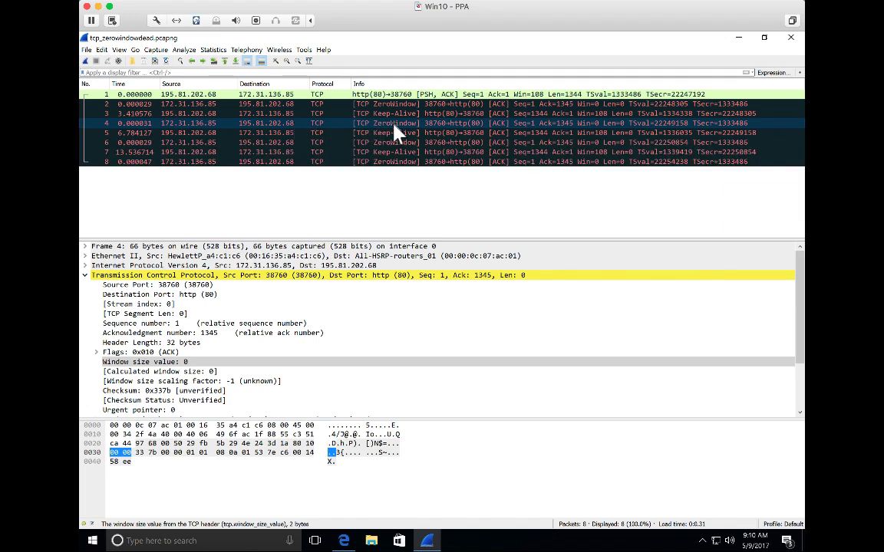
click(182, 363)
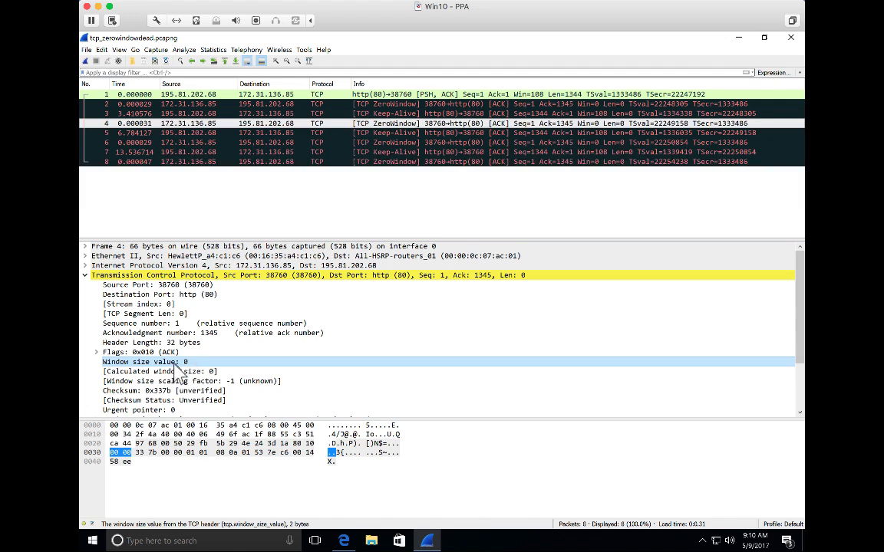
Step: Step through the remaining keep-alive and zero window packets, 5 to 8, comparing their window sizes
click(254, 132)
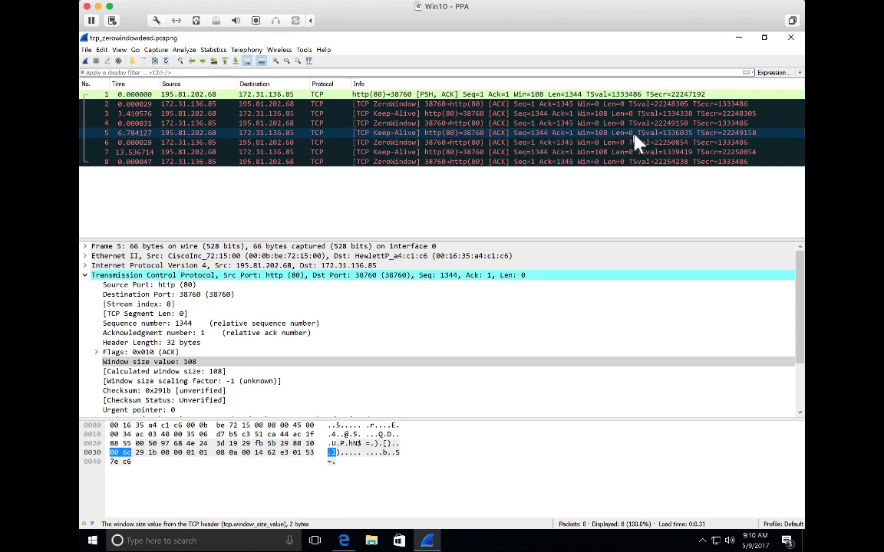
click(515, 144)
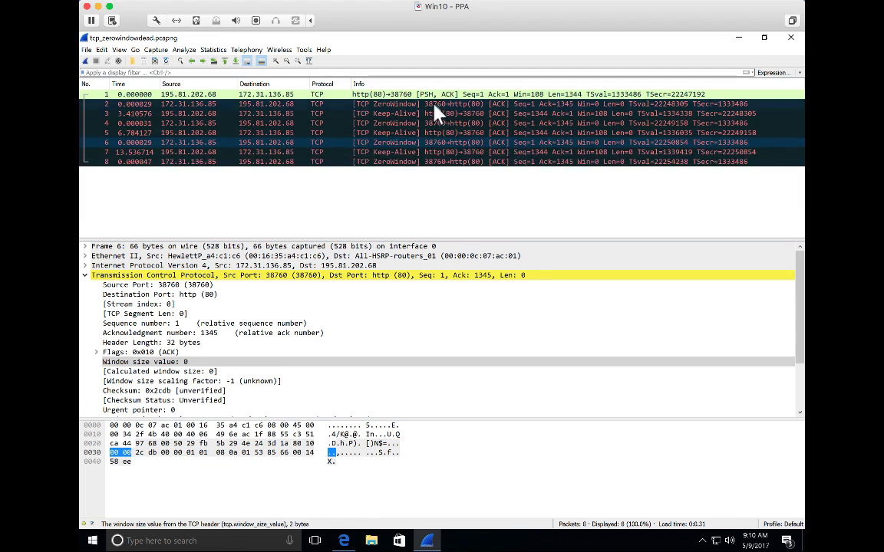
key(Up)
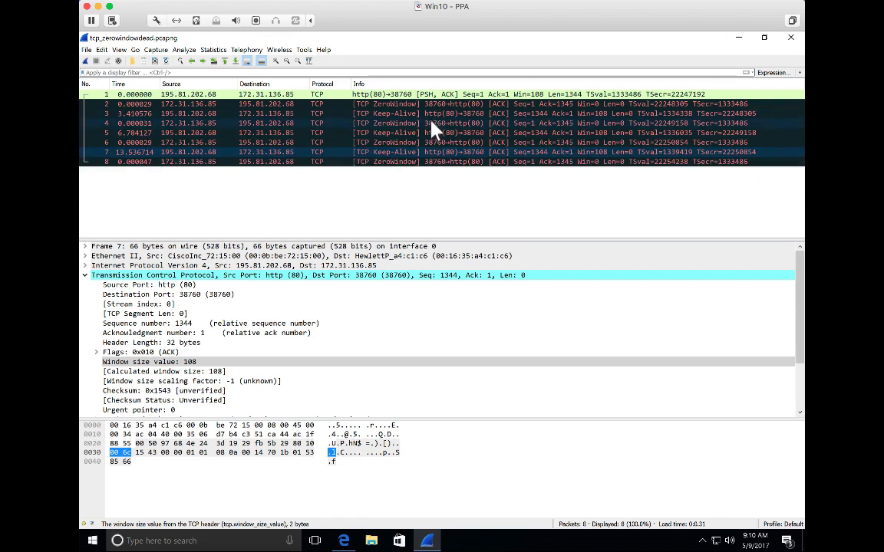
click(430, 142)
click(432, 162)
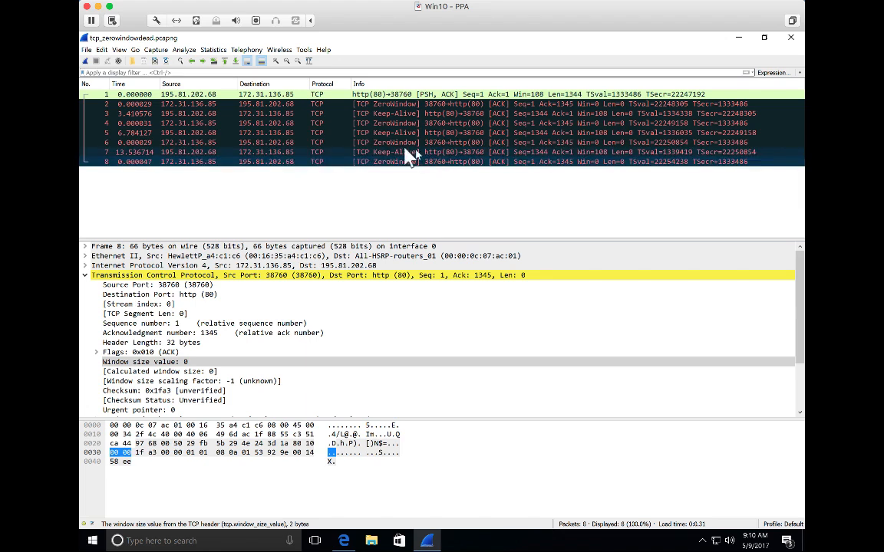
Step: Check the time values of the keep-alive packets 3, 5 and 7
click(134, 132)
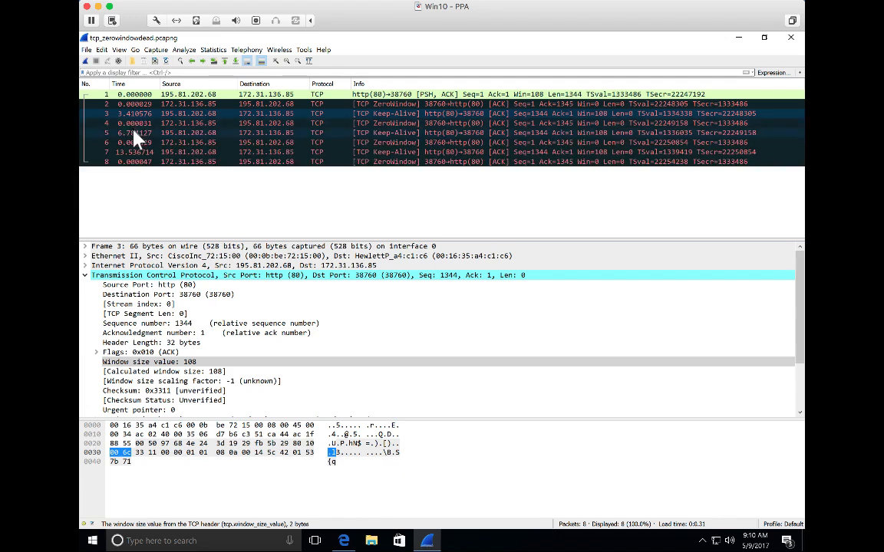
key(Down)
key(Down)
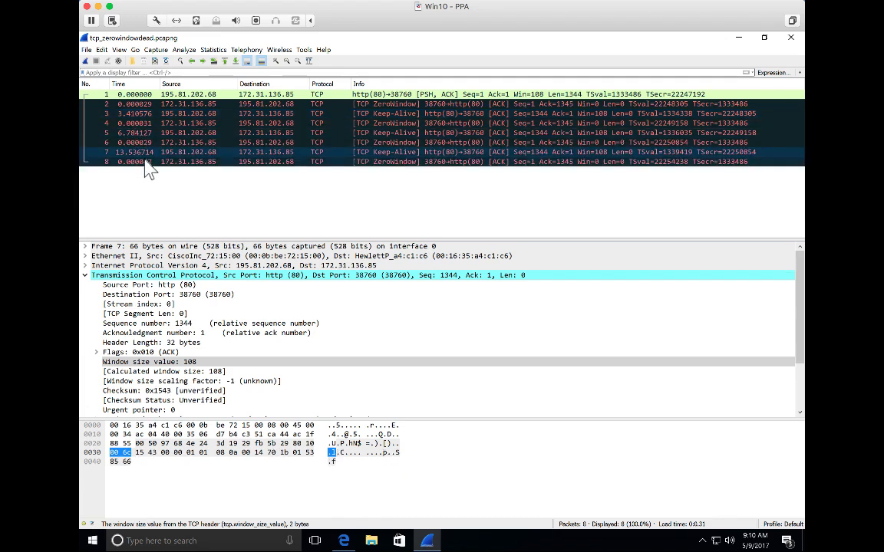
Step: Set the time display format to Seconds Since Beginning of Capture and check the elapsed time at packet 8
click(119, 49)
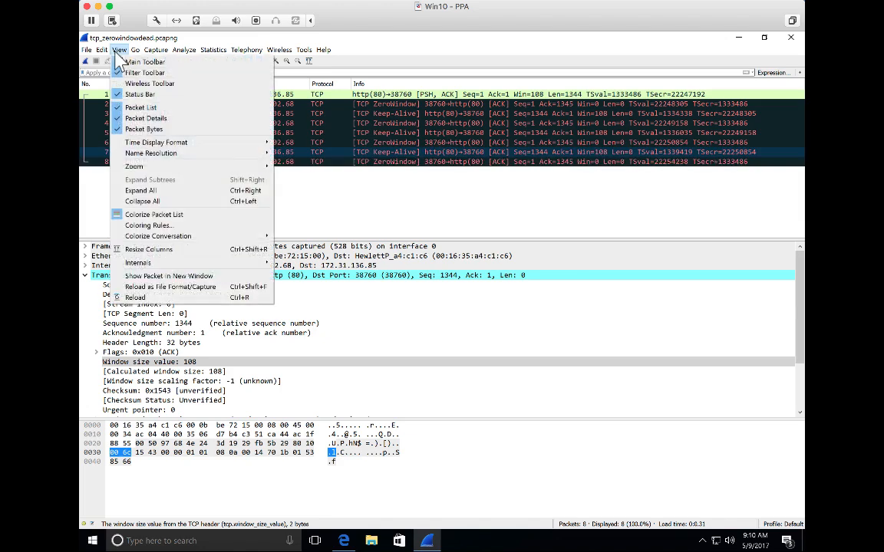
mouse_move(218, 143)
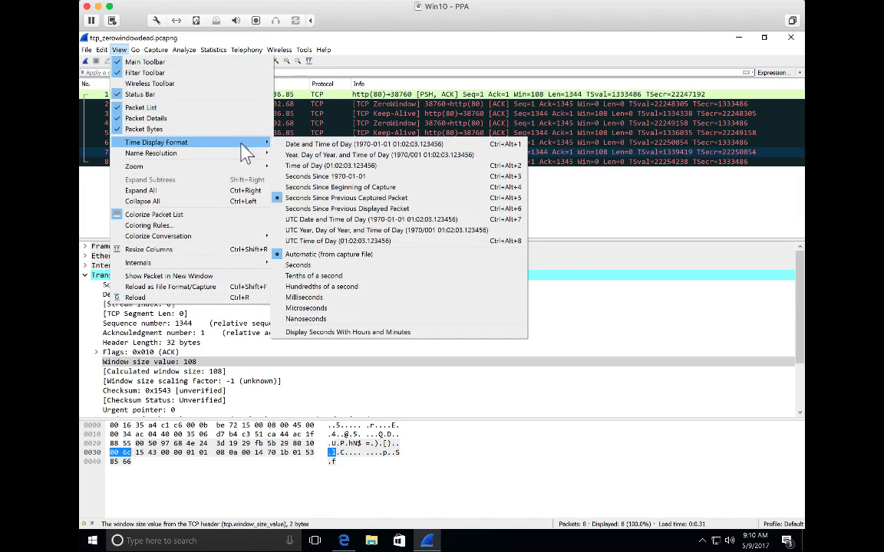
click(336, 188)
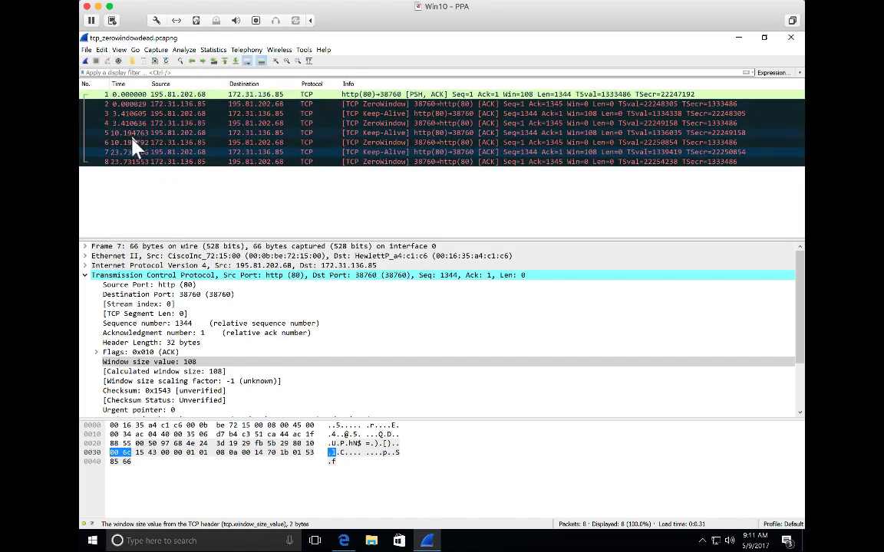
click(115, 163)
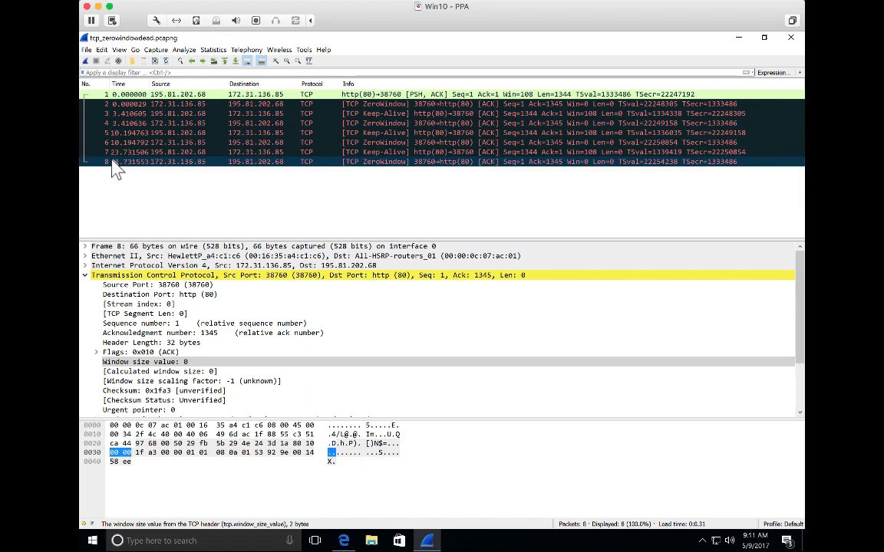
Step: Set the time display format to Seconds Since Previous Captured Packet and review the intervals at keep-alive packets 3, 5 and 7
click(101, 50)
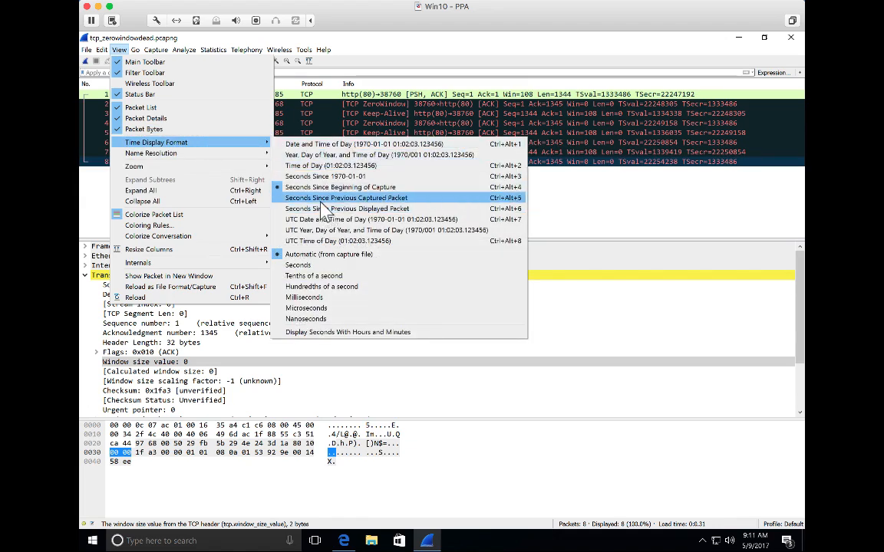
click(322, 199)
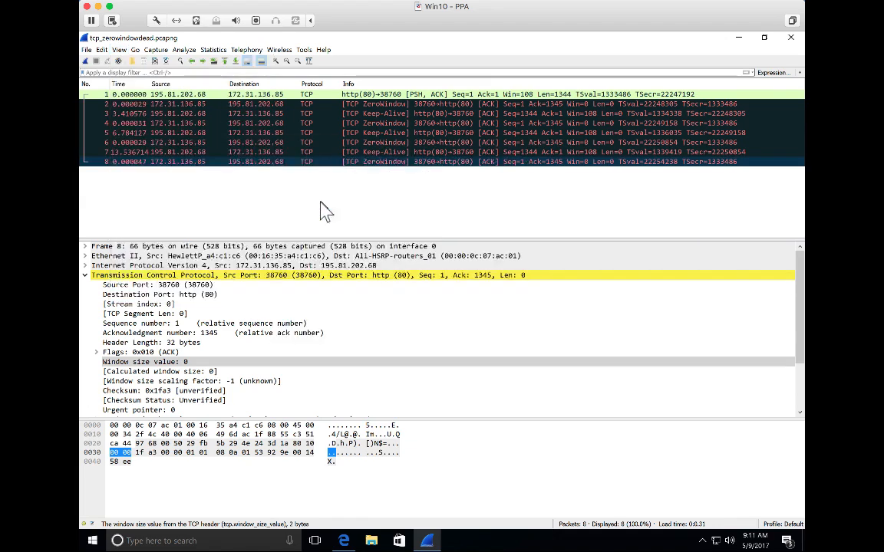
click(121, 114)
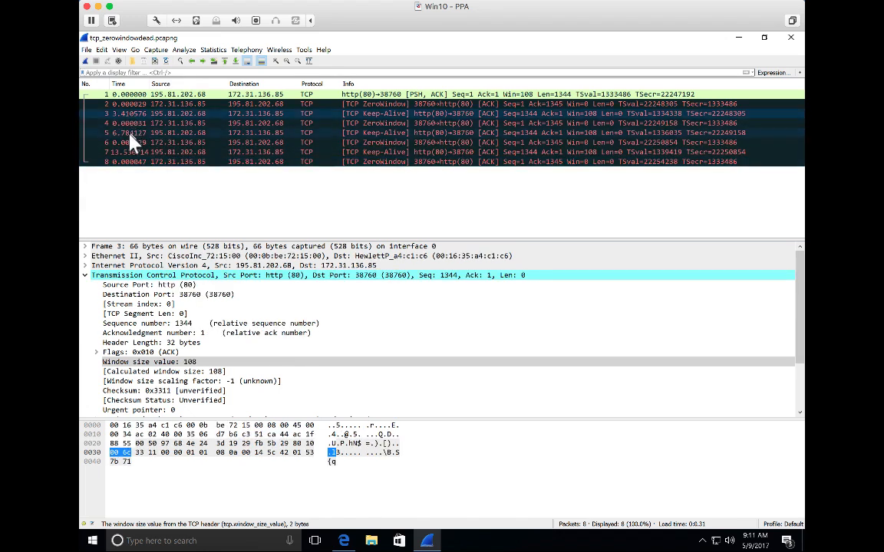
click(129, 134)
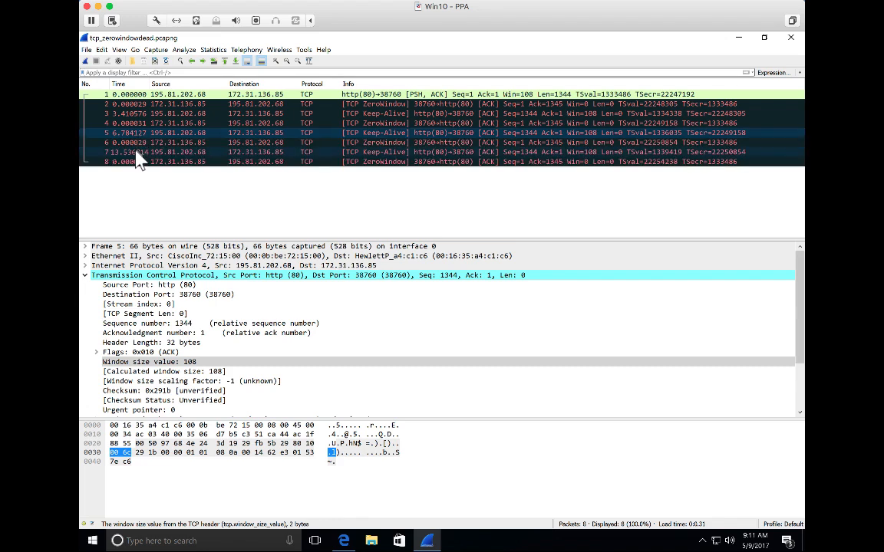
click(137, 153)
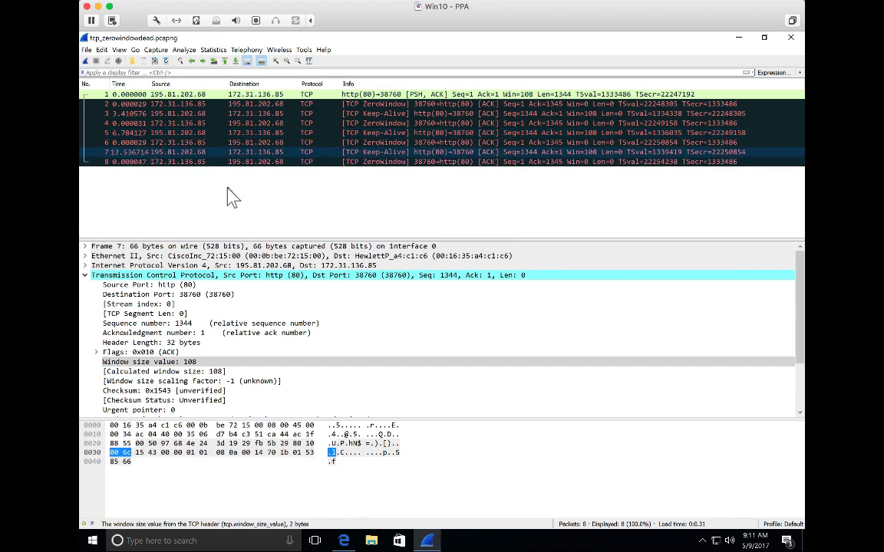